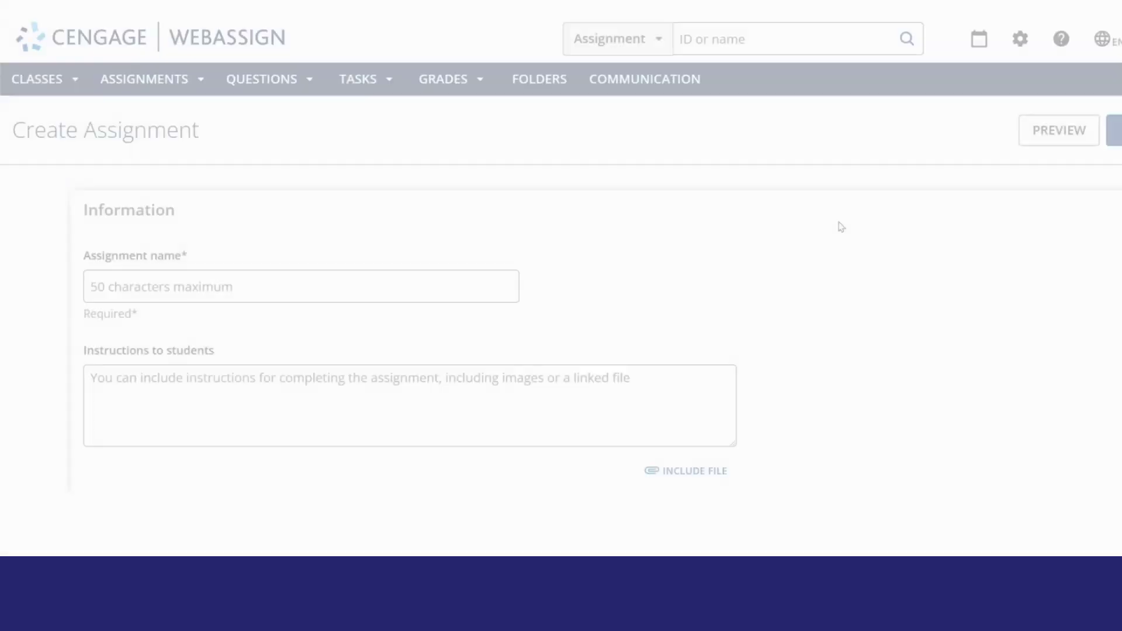
Step: Name the assignment 'Getting Started with WebAssign', add a must-complete-before-next-module instruction, and randomize values after 2 submissions
text(Getting Started wi)
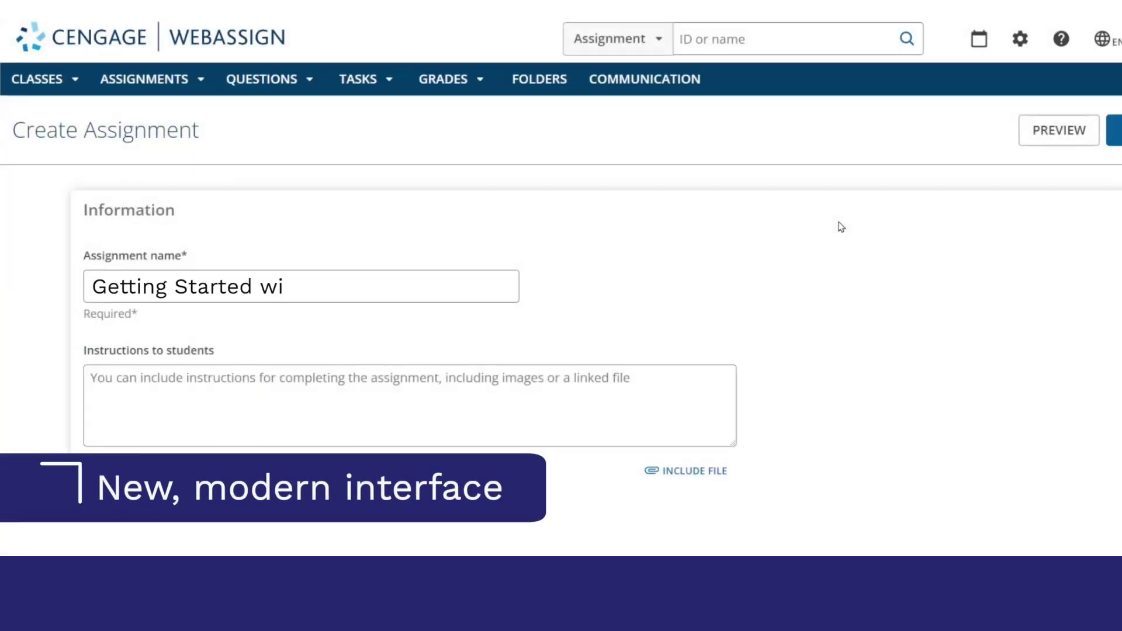
text(th WebAss)
key(Tab)
text(This assignment must be completed b)
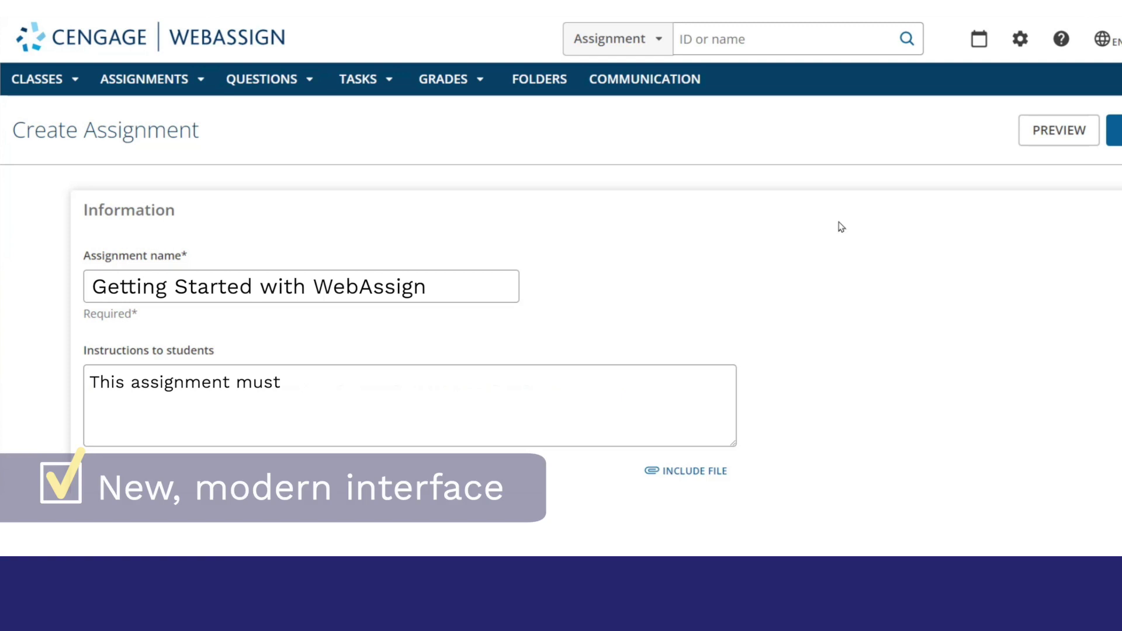
text(efore moving on to the next modu)
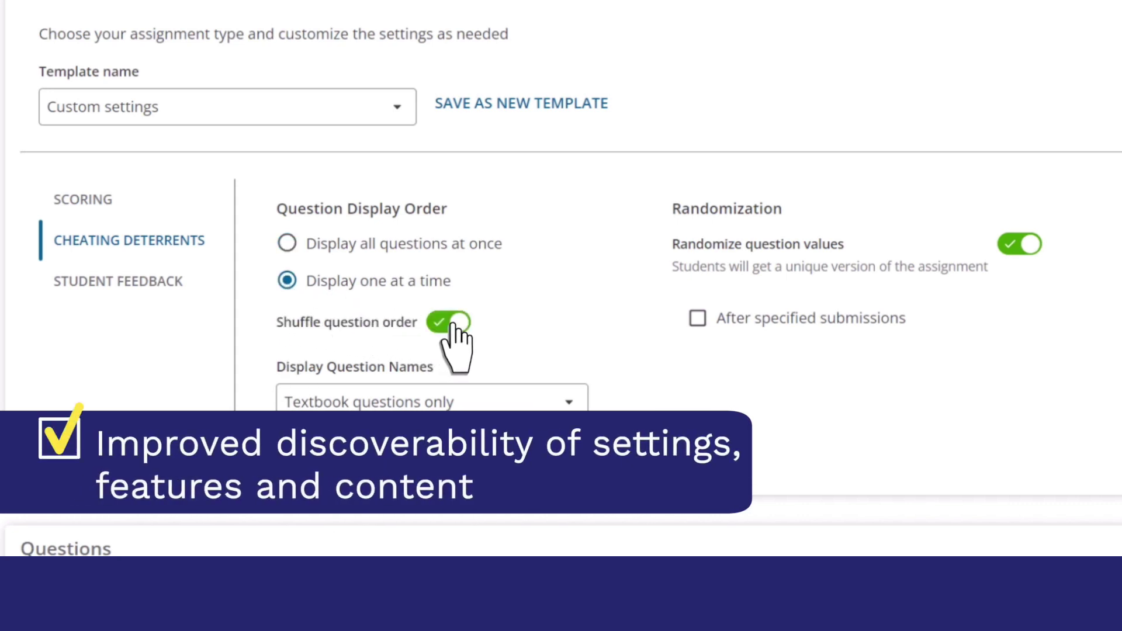
click(697, 319)
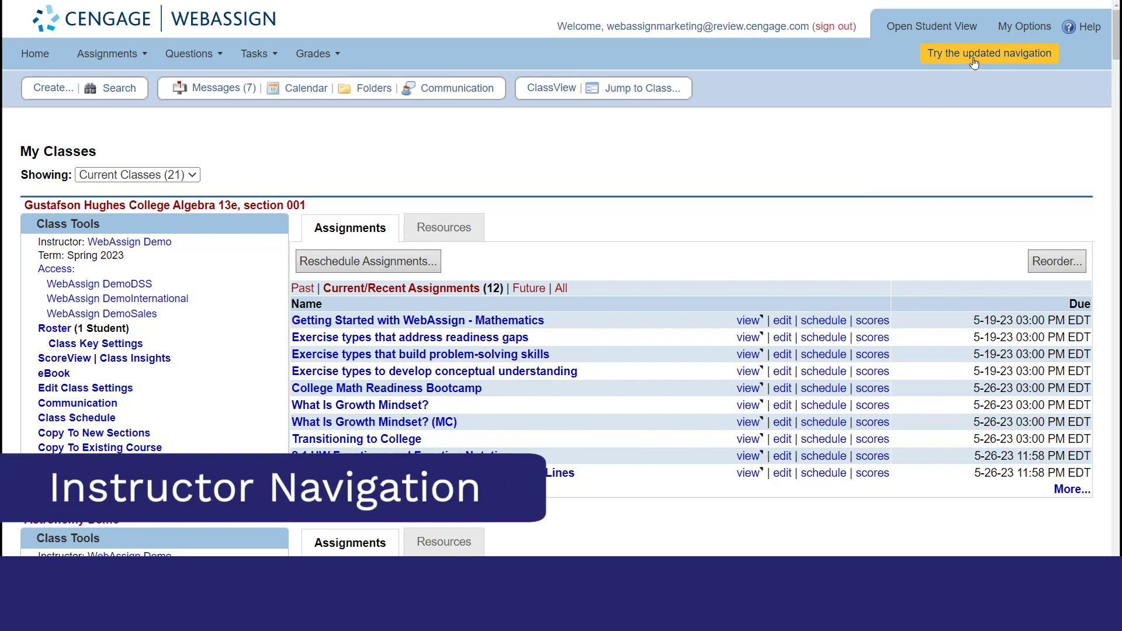
Step: Switch to the updated navigation, browse the Classes, Assignments, Questions and Grades menus, then view class messages
click(973, 54)
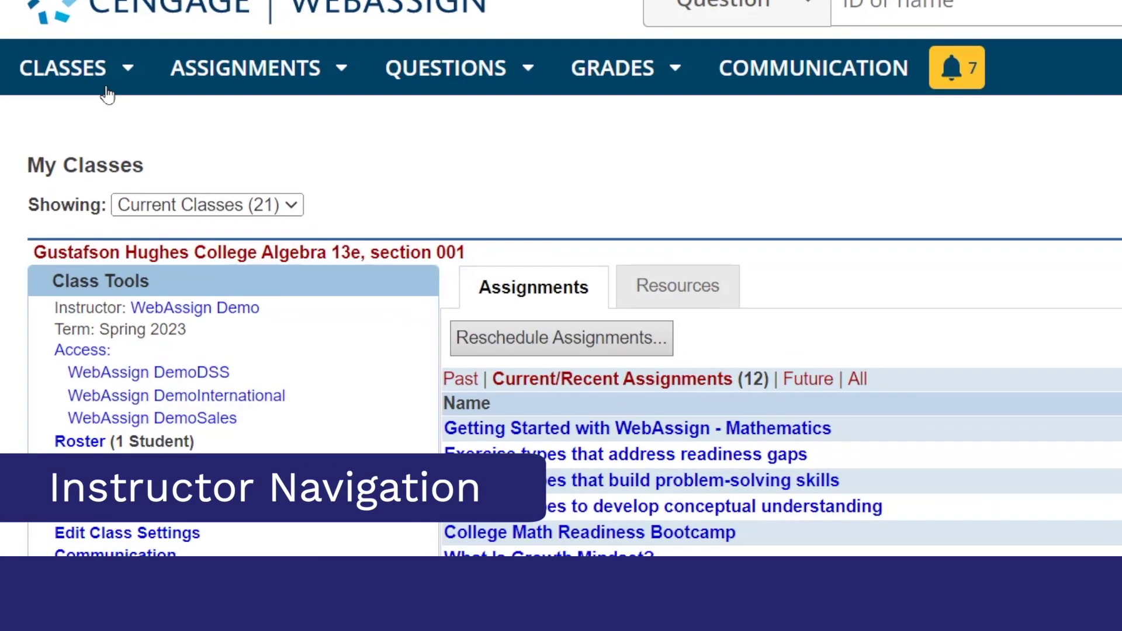
click(67, 75)
click(276, 80)
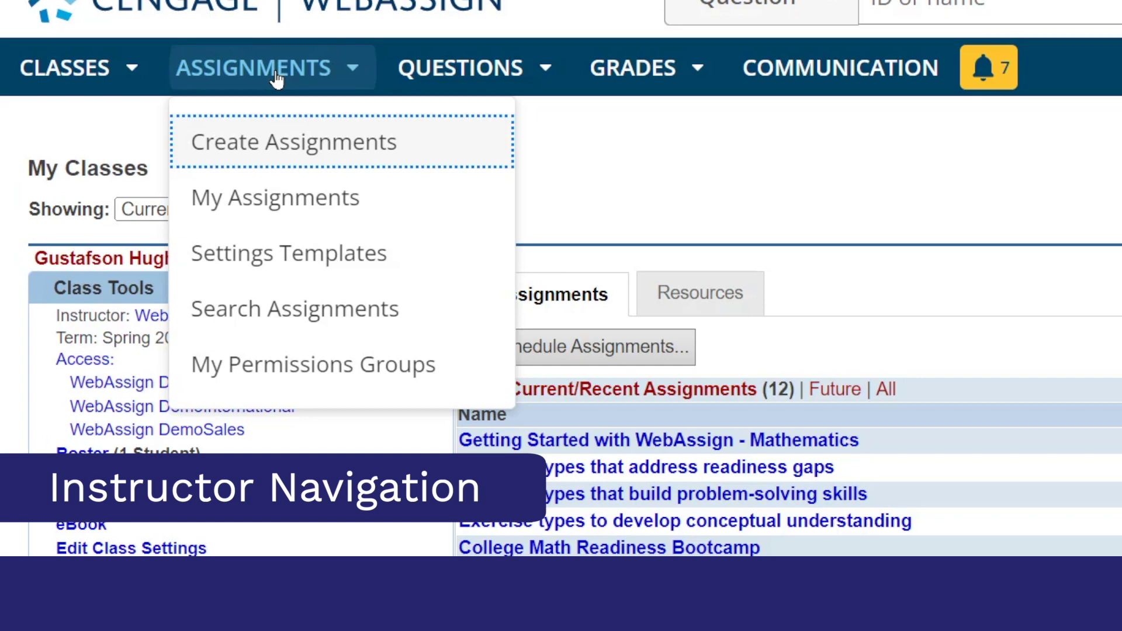
click(456, 80)
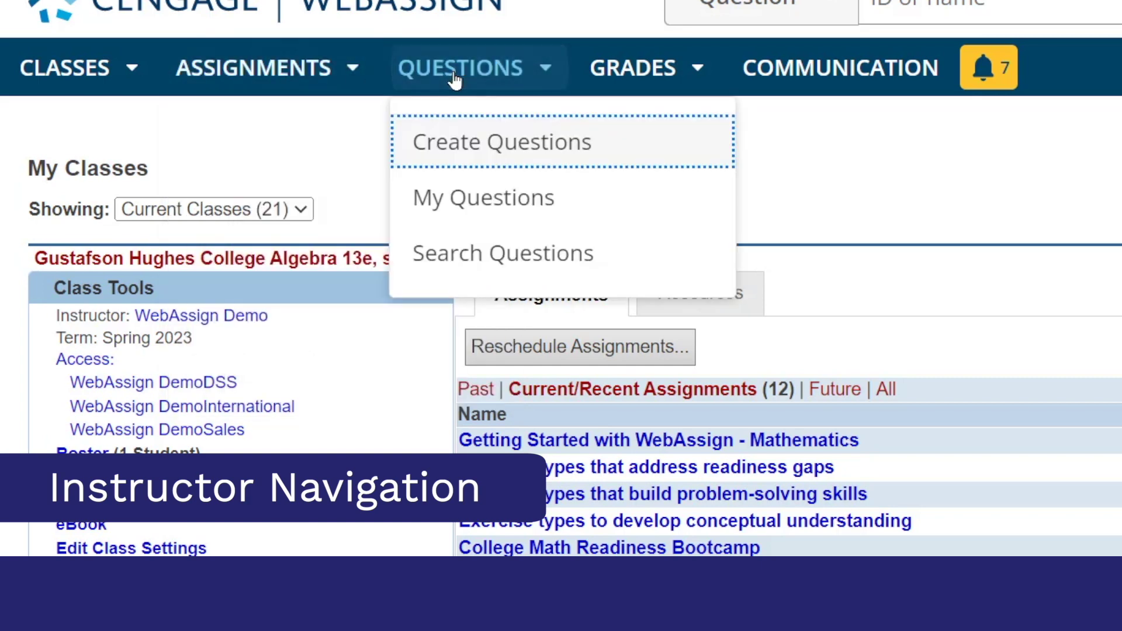
click(649, 78)
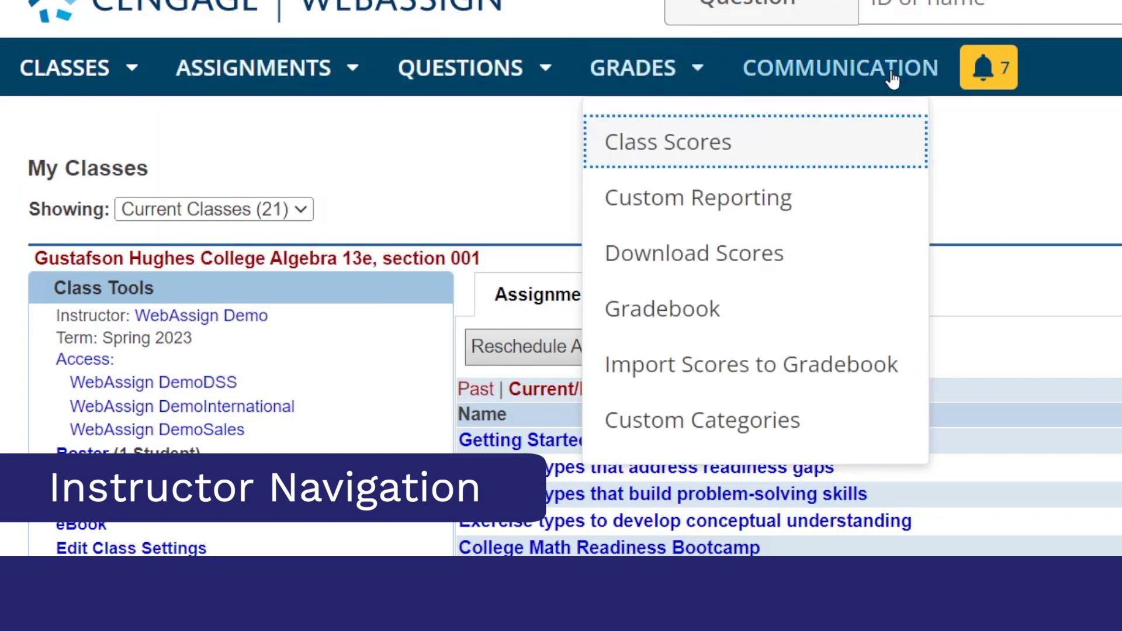
click(1005, 73)
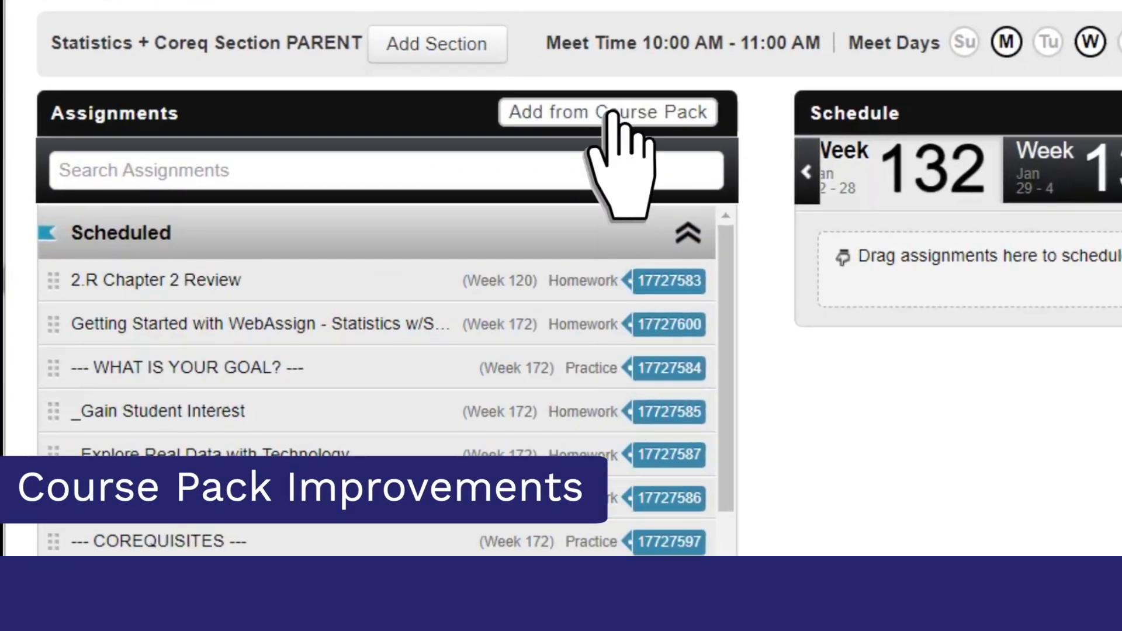
Step: Add the Getting Started with WebAssign and Ch1 PreReq Numbers assignments from the Peck Statistics course pack
click(477, 143)
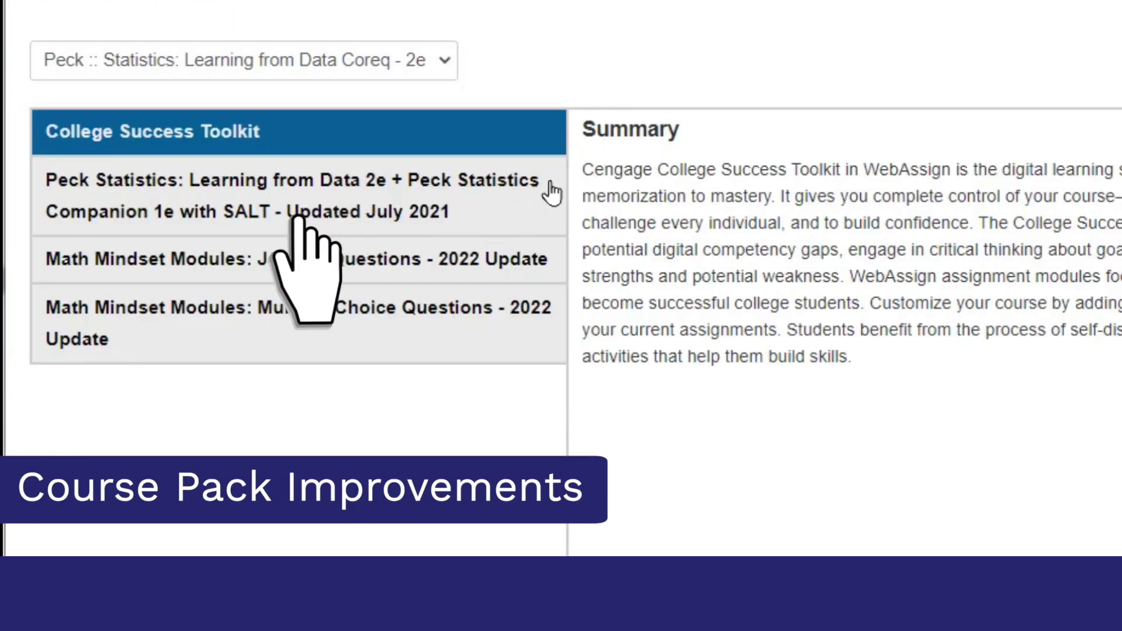
click(552, 192)
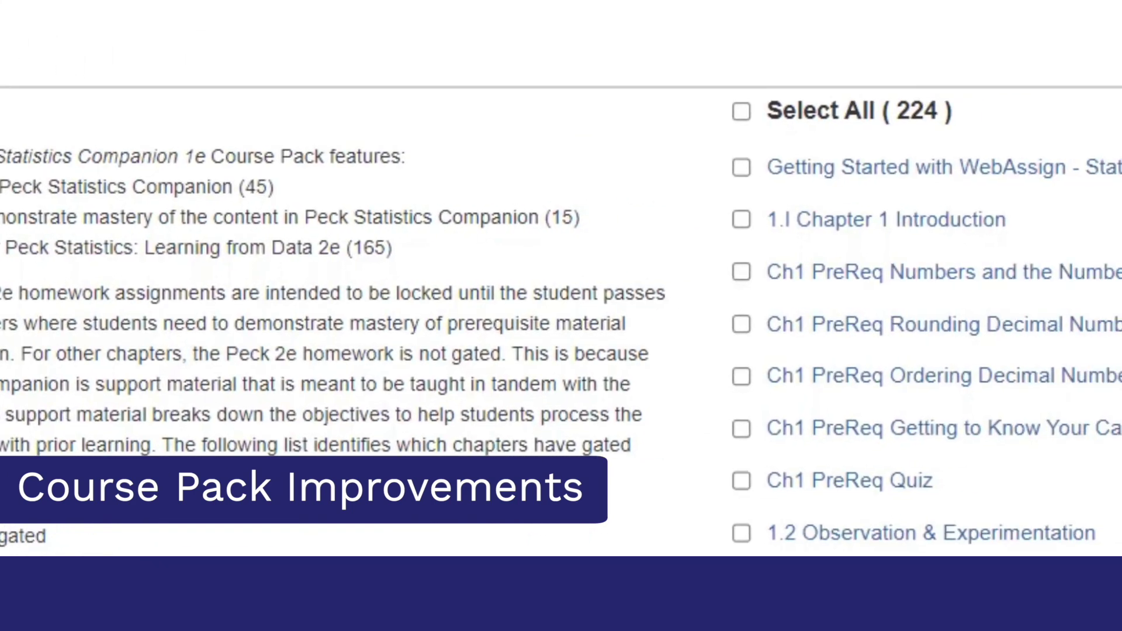
click(264, 160)
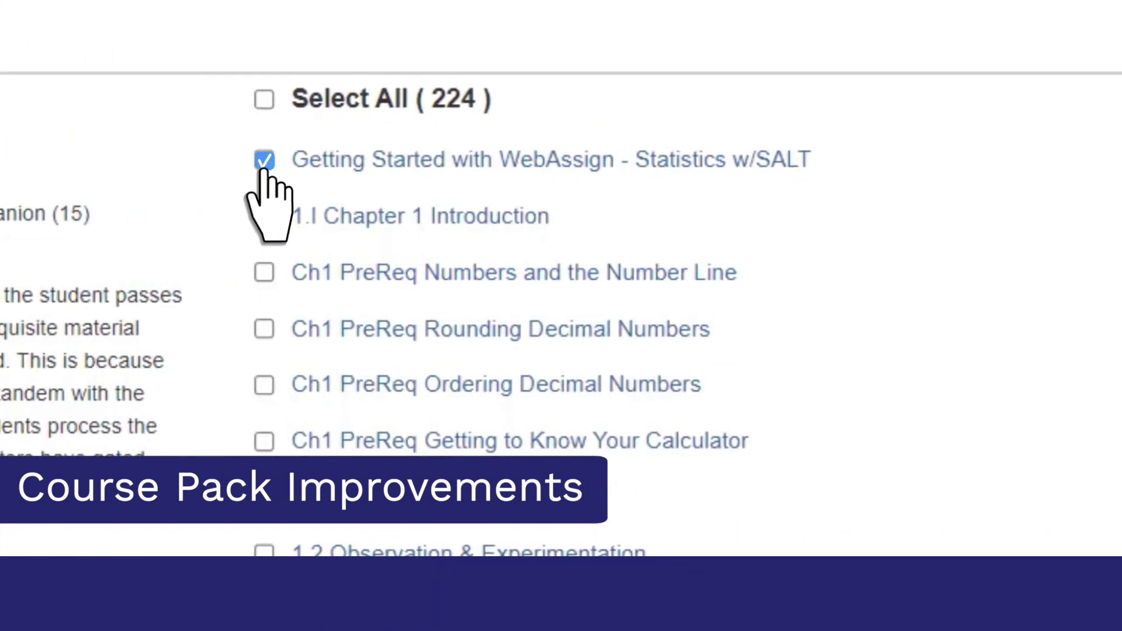
click(264, 273)
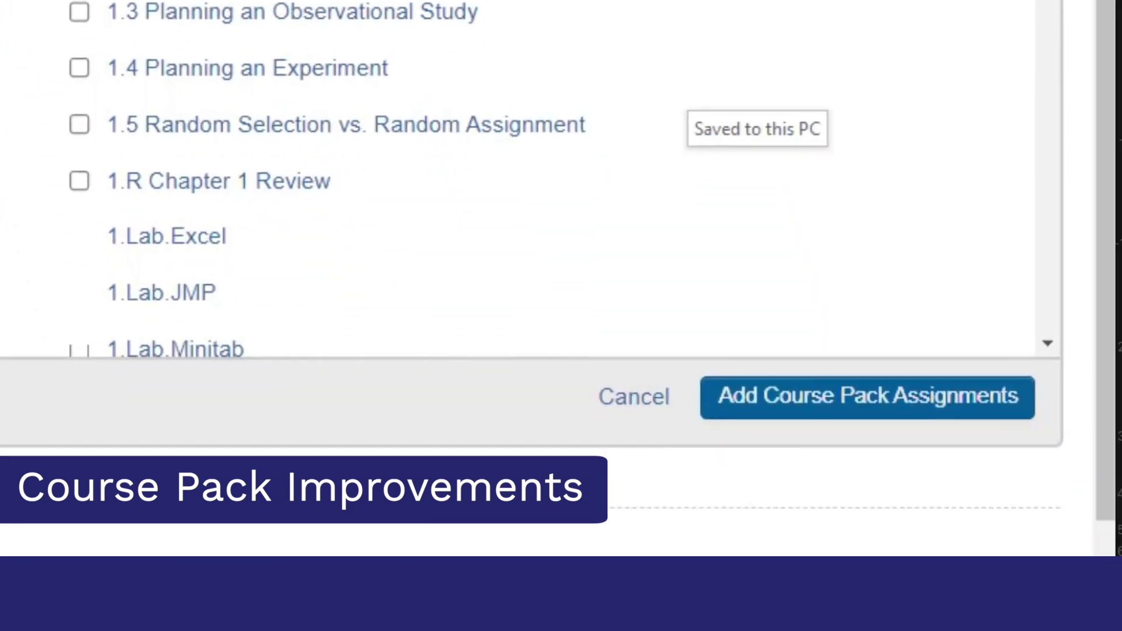
click(826, 398)
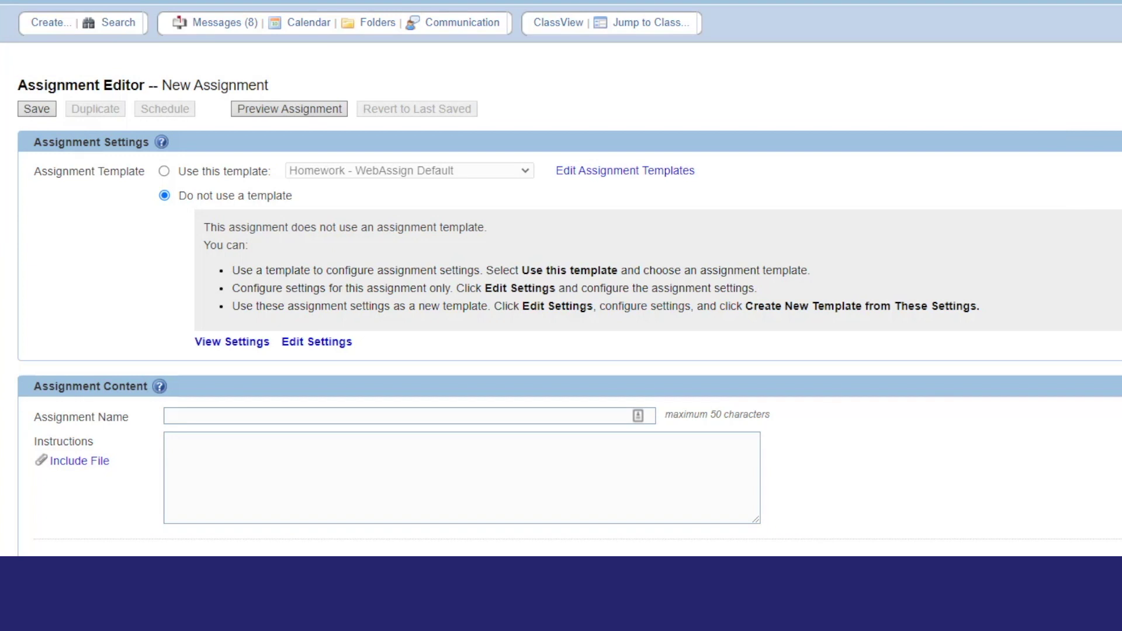
Step: Enter Edit Settings for the new assignment and scroll through the Editing Settings panel
click(302, 346)
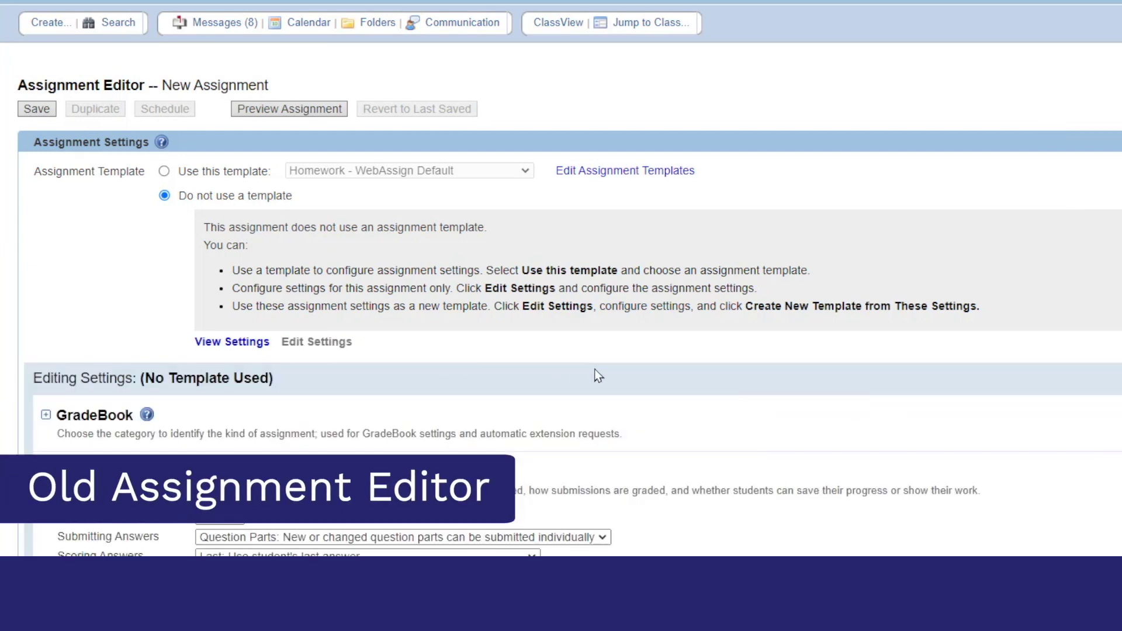
scroll(933, 422, down, 8)
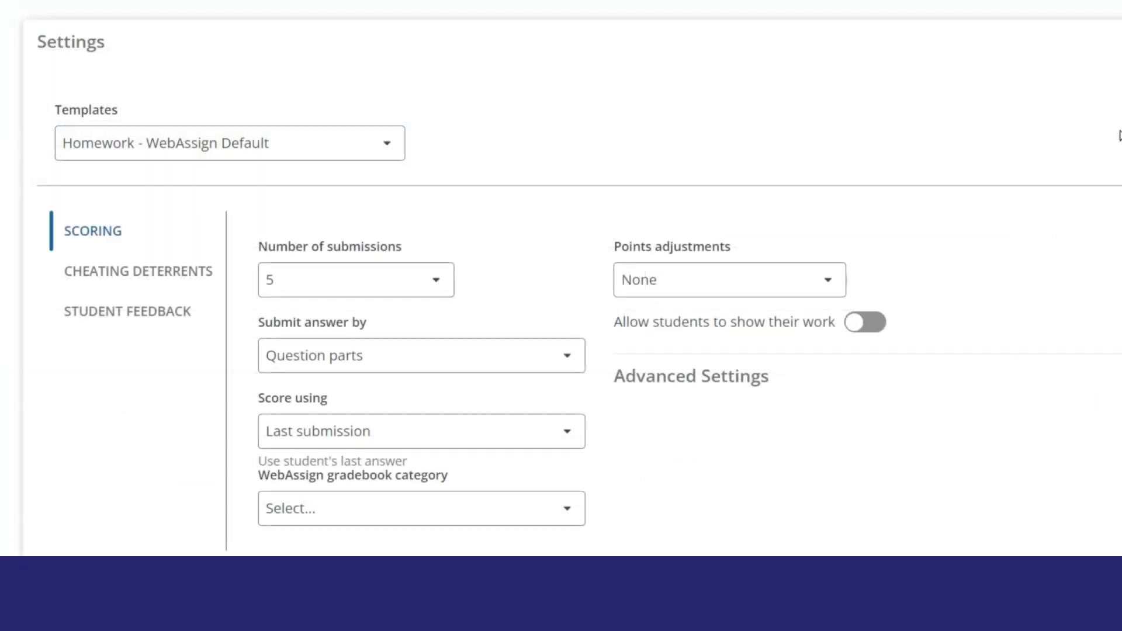
Step: Review the settings templates and keep the number of submissions at 5
click(386, 143)
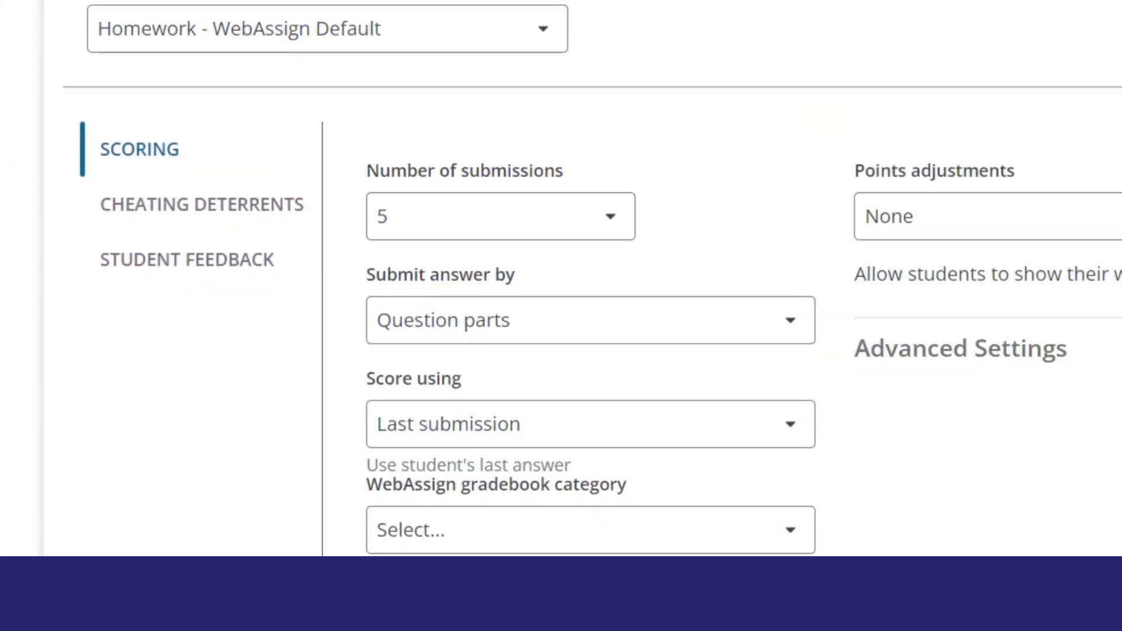
click(609, 216)
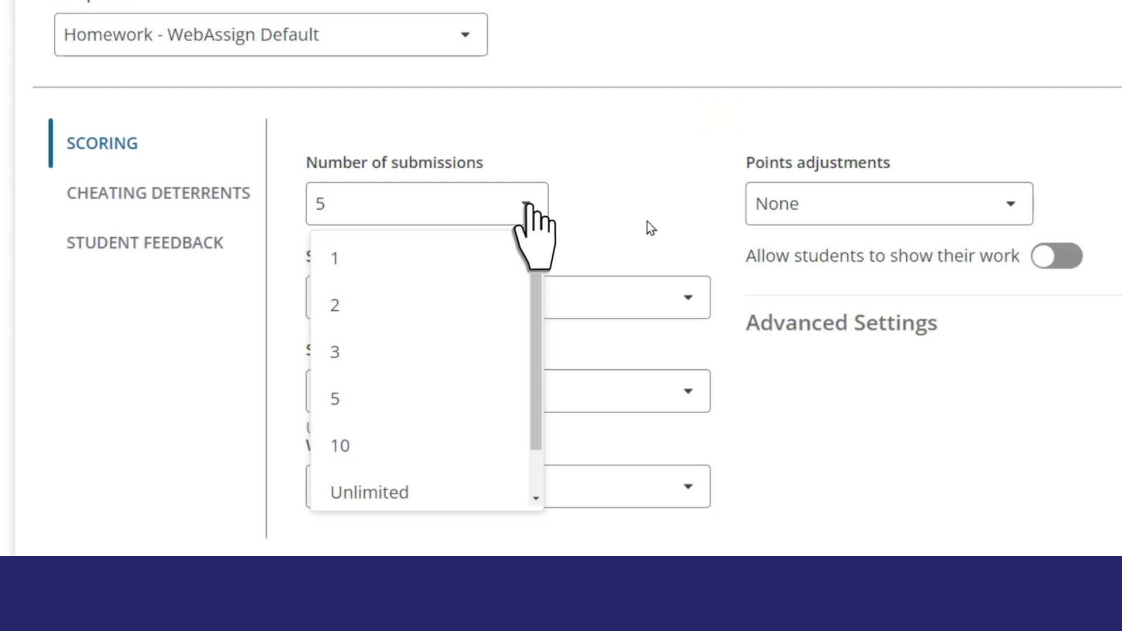
click(528, 206)
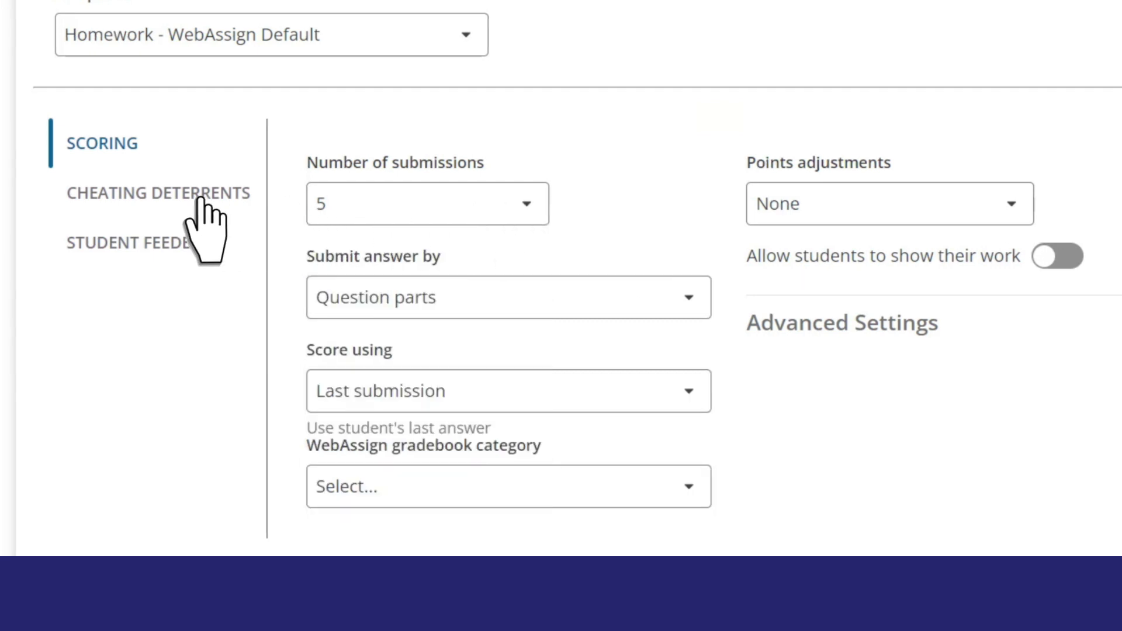
Step: Turn on Shuffle question order, then bring up the Help Content timing choices under Student Feedback
click(143, 198)
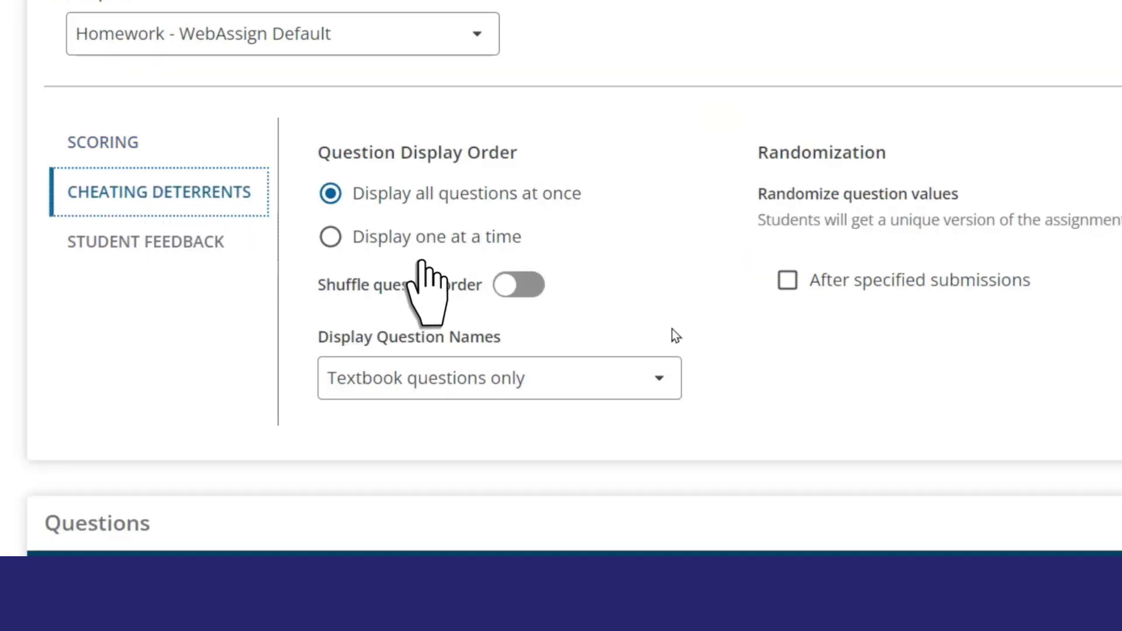
click(524, 286)
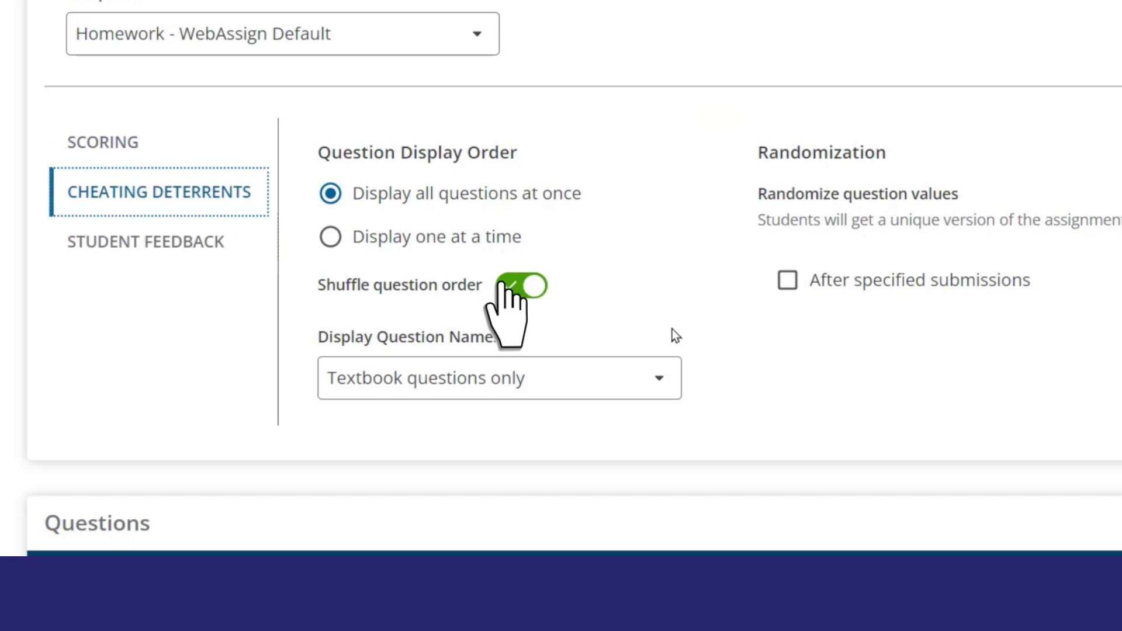
click(144, 244)
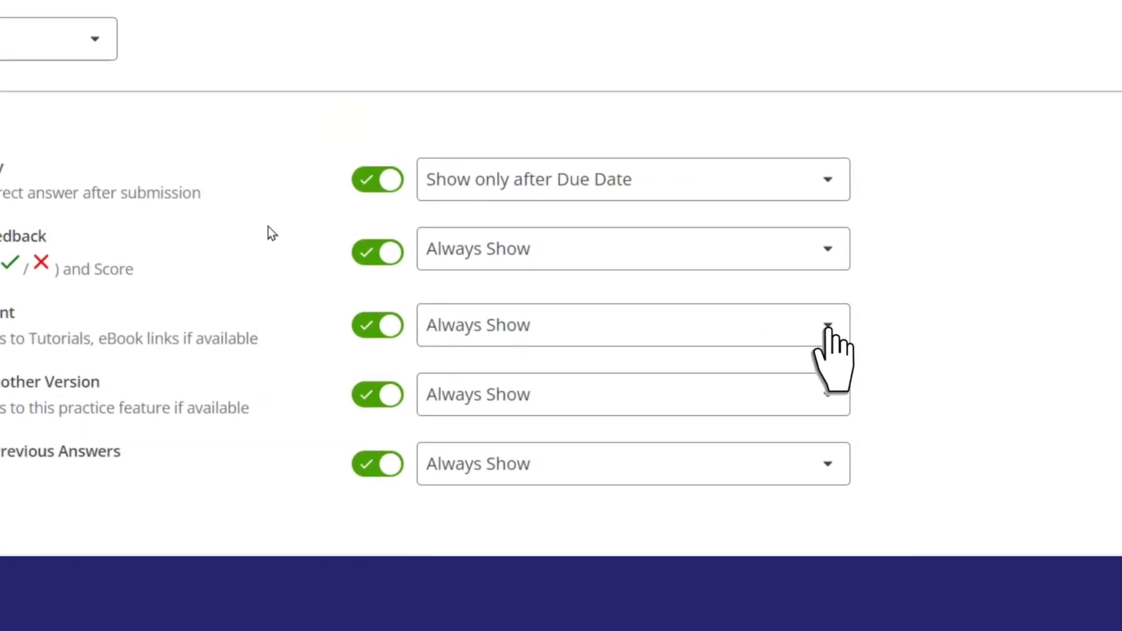
click(828, 328)
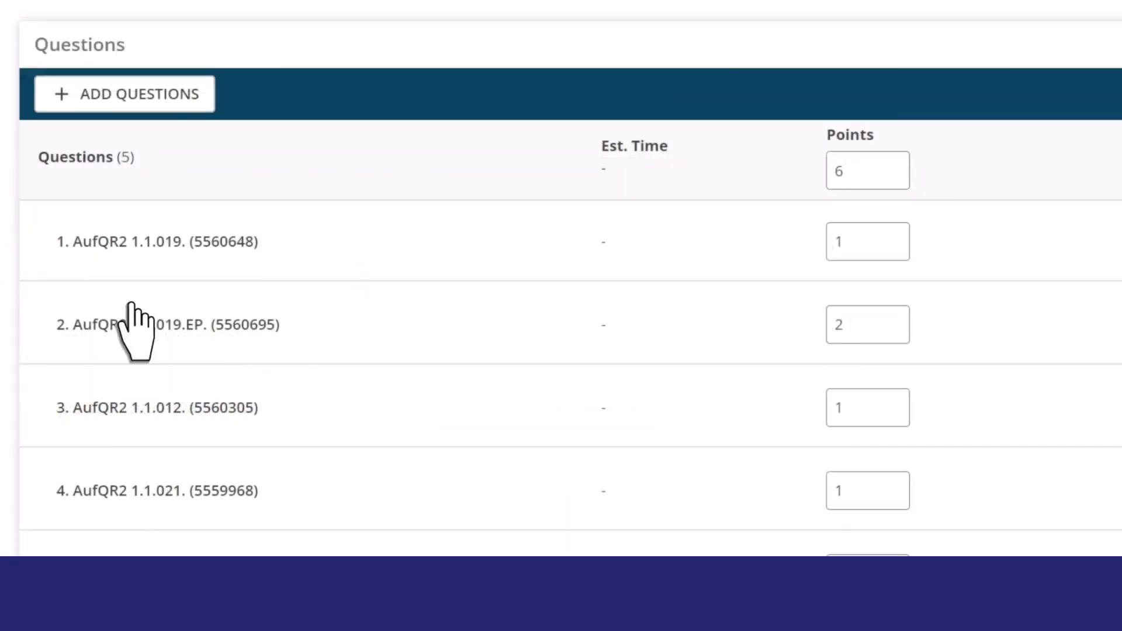
Step: In the Question Browser, select questions starting with AufQR2 1.1.019.EP. and group them into a Mastery set
click(133, 108)
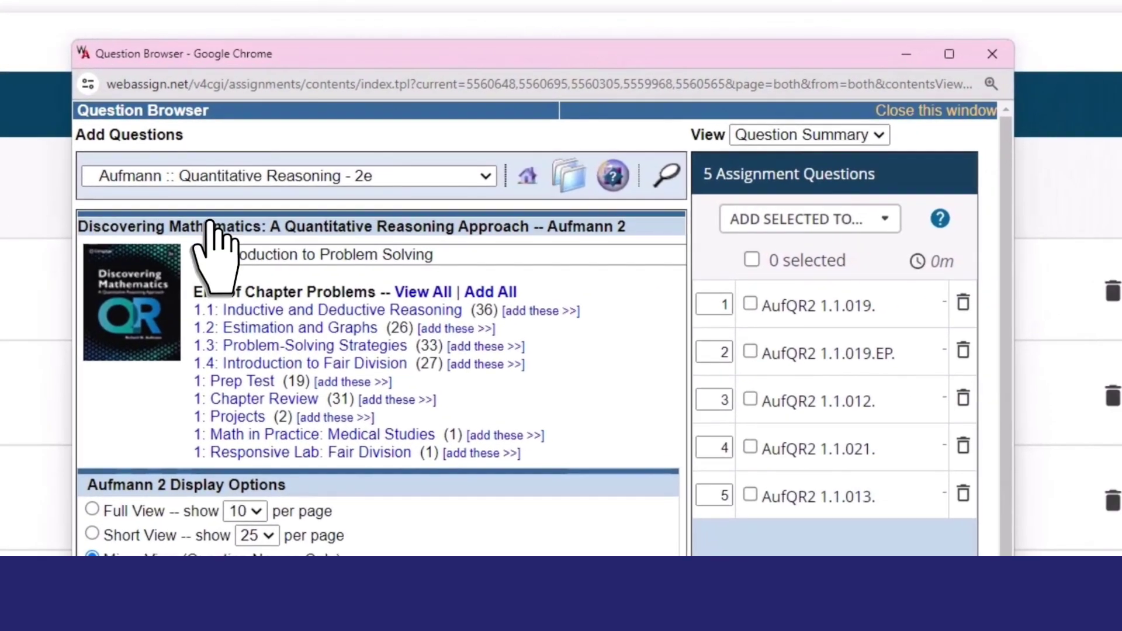
click(749, 351)
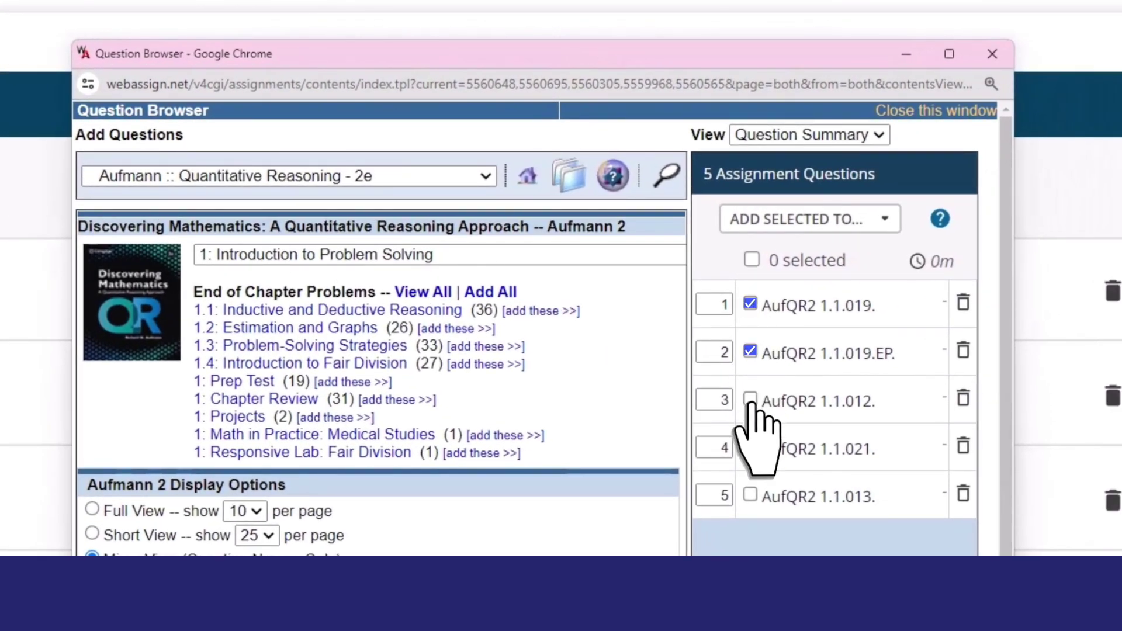
click(885, 220)
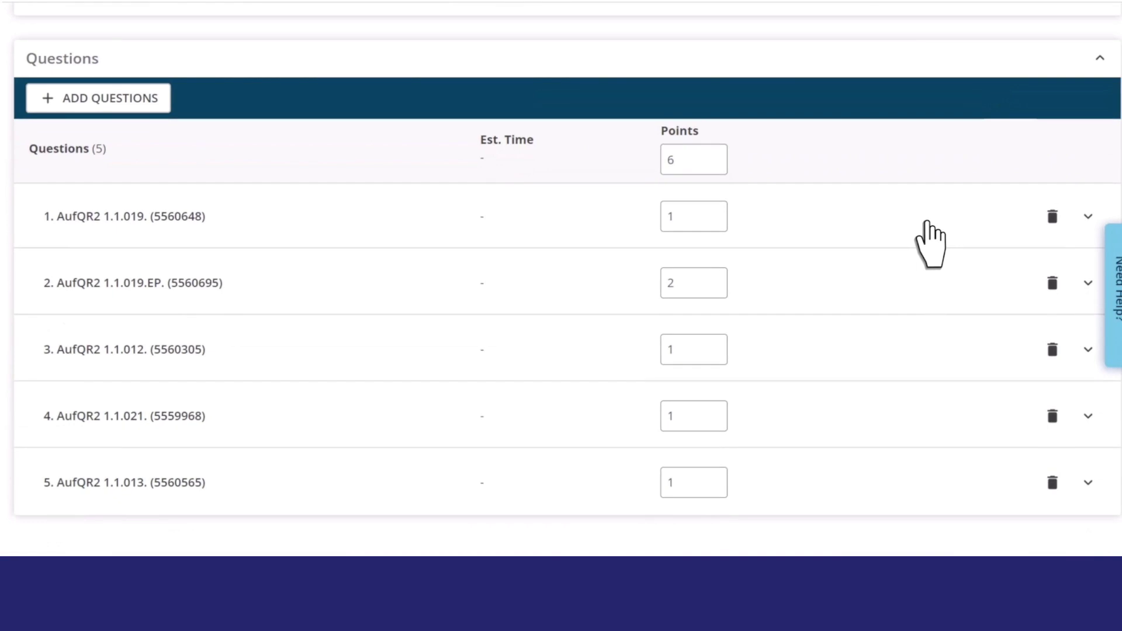
Step: Preview question 1 and check its Submissions and Help, Practice, Hints settings
click(1087, 217)
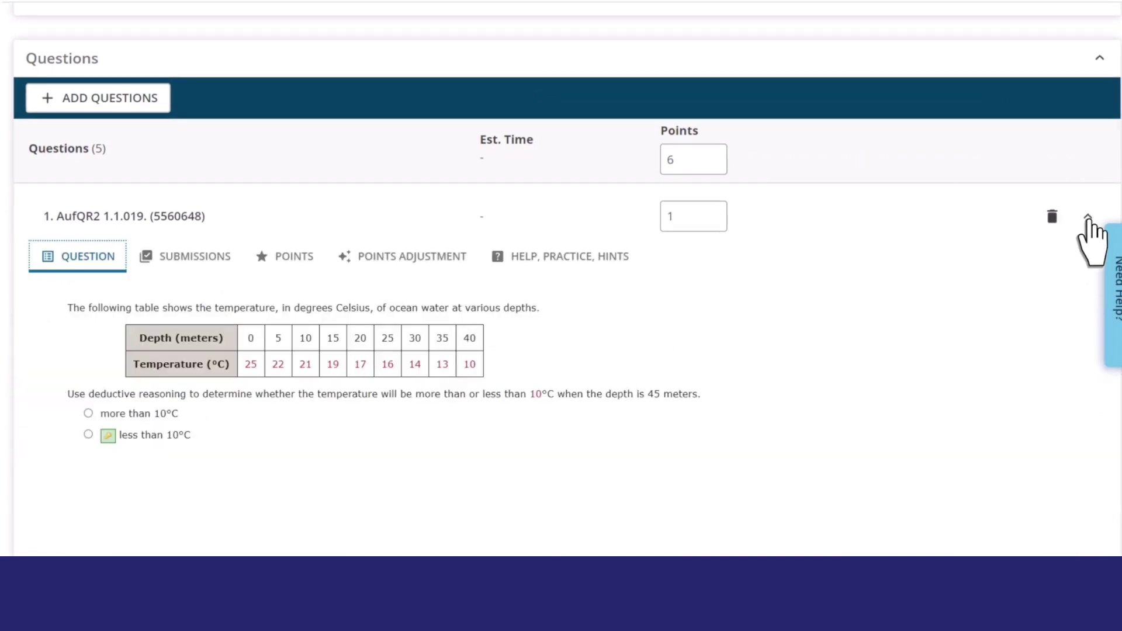
click(186, 263)
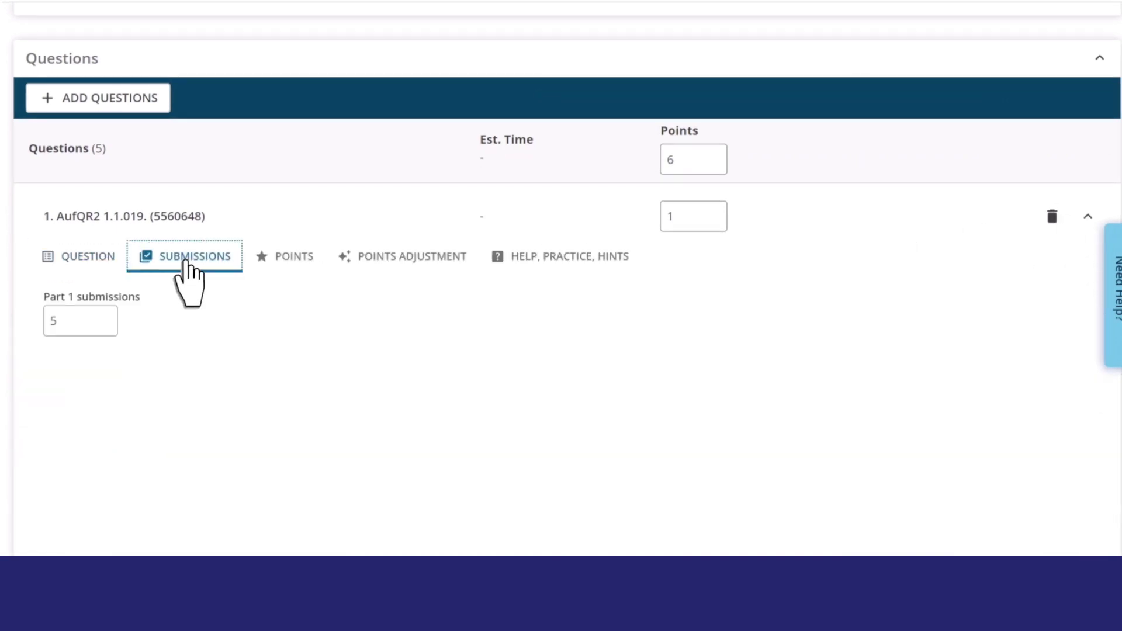
click(545, 269)
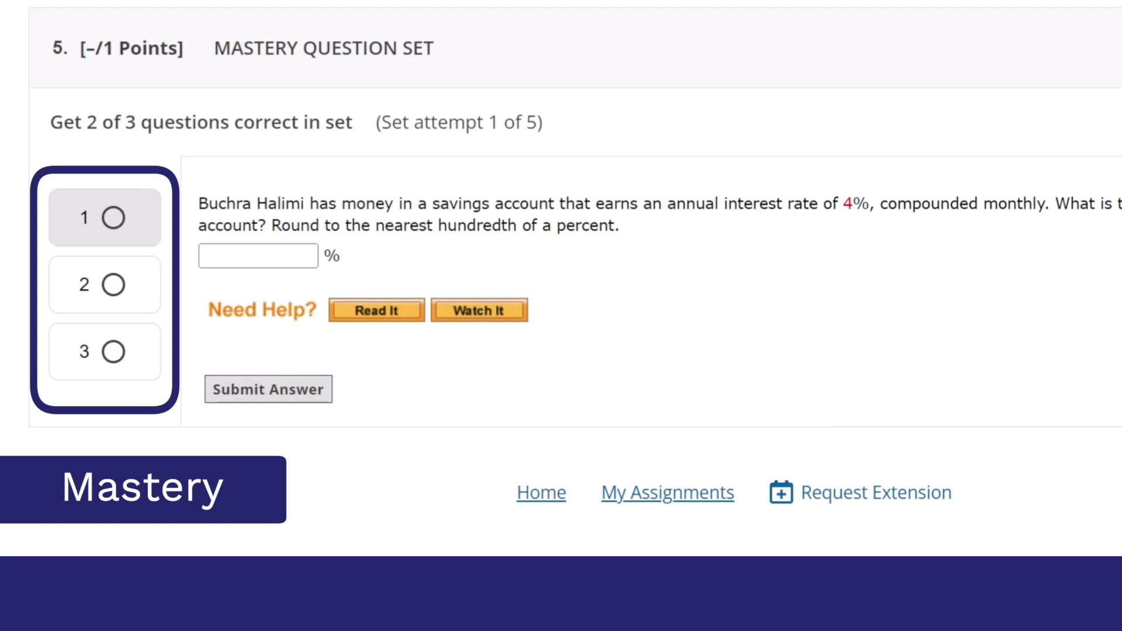
Step: Submit wrong answers 1 and 22 to the first two Mastery questions, then start a new attempt
text(10)
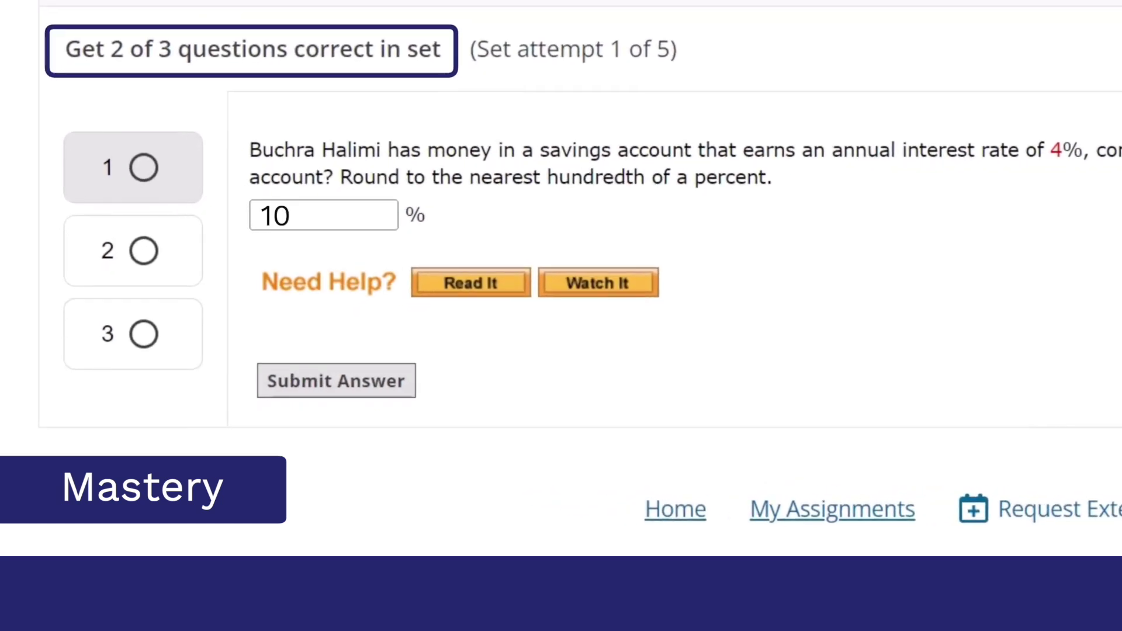
click(319, 385)
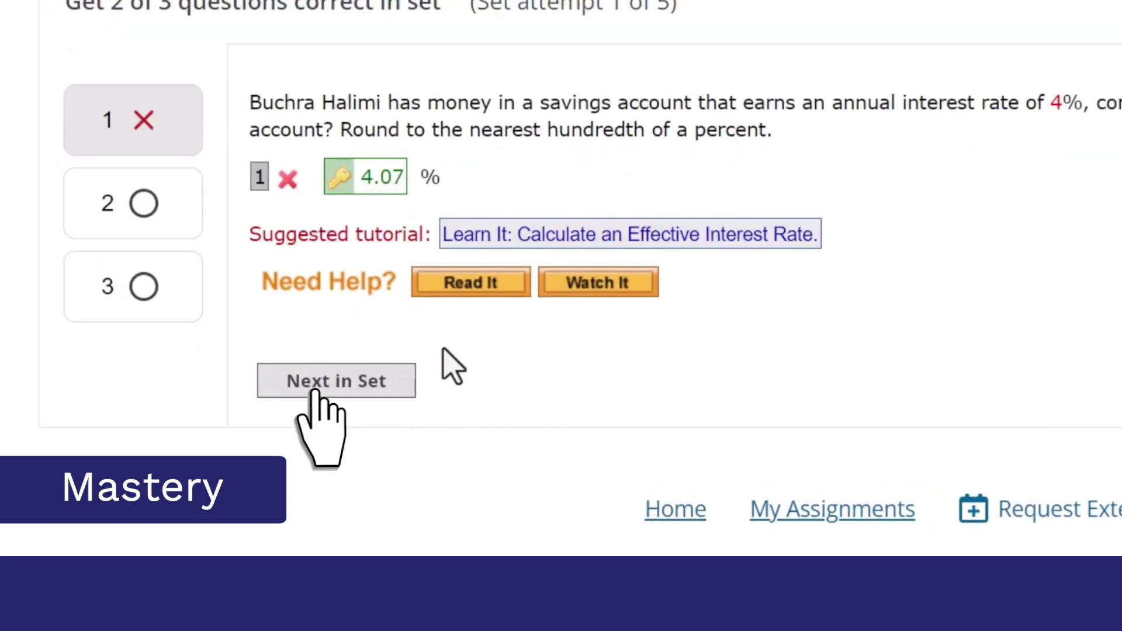
click(141, 205)
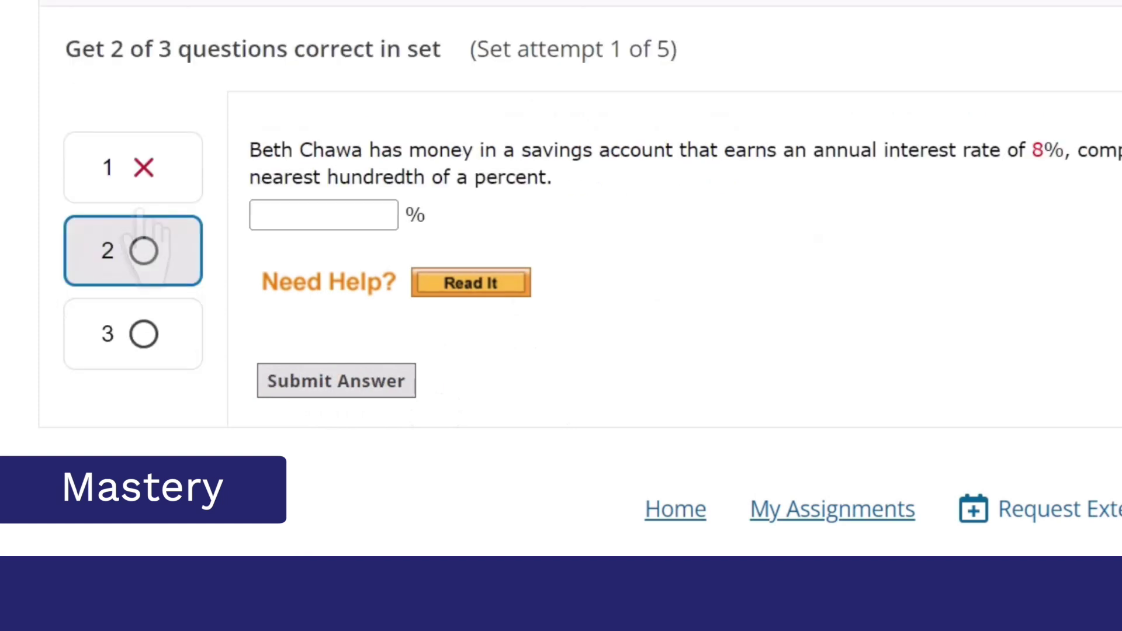
text(22)
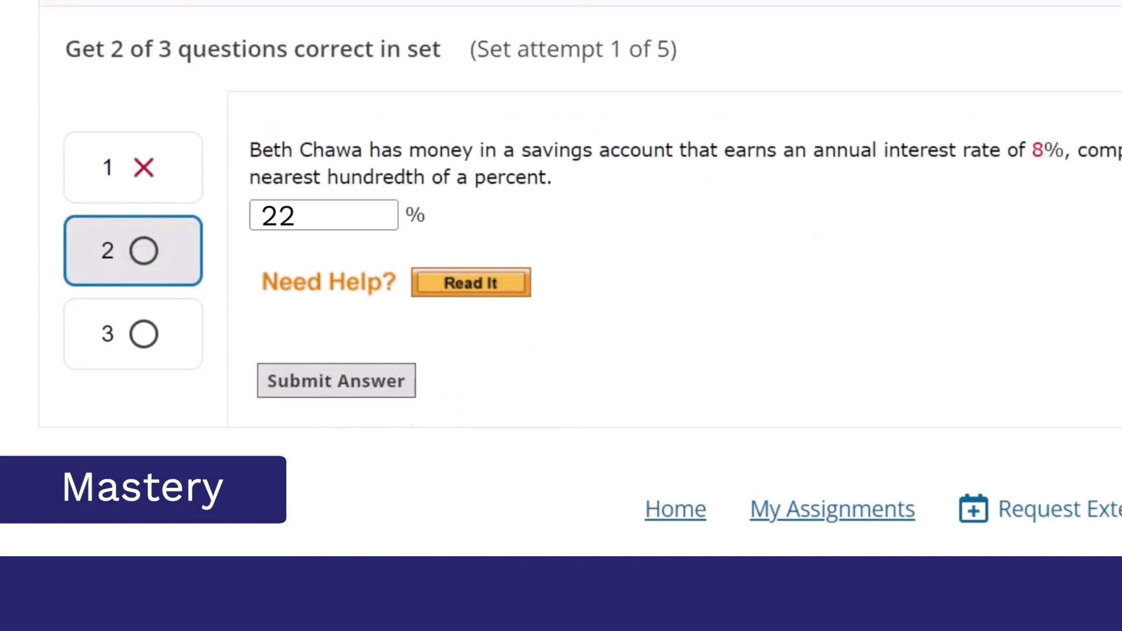
click(310, 390)
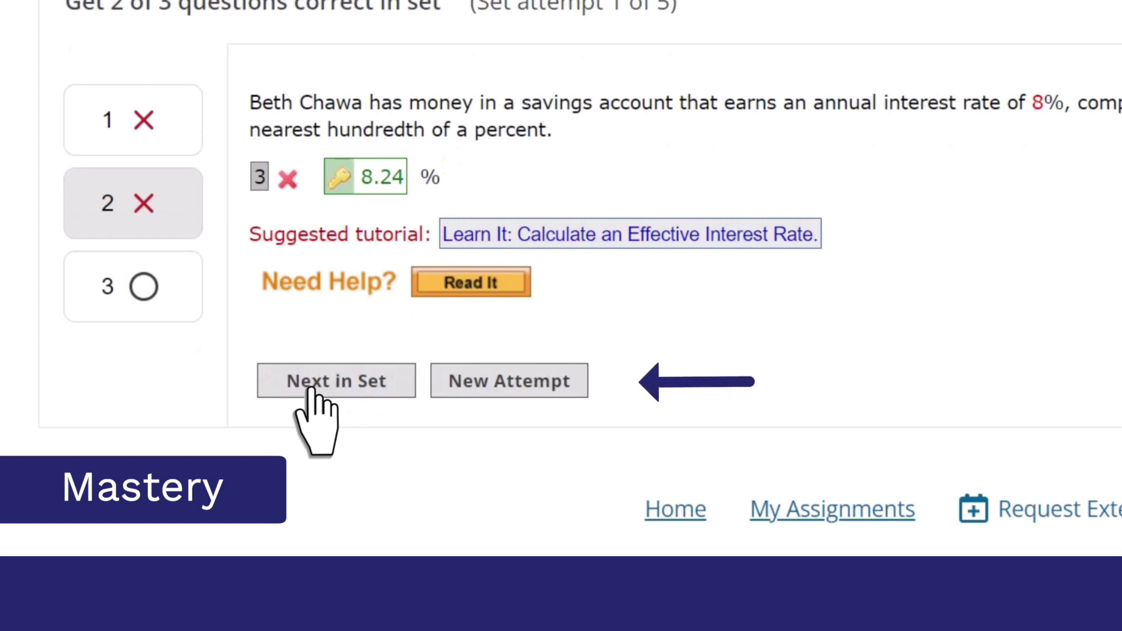
click(501, 392)
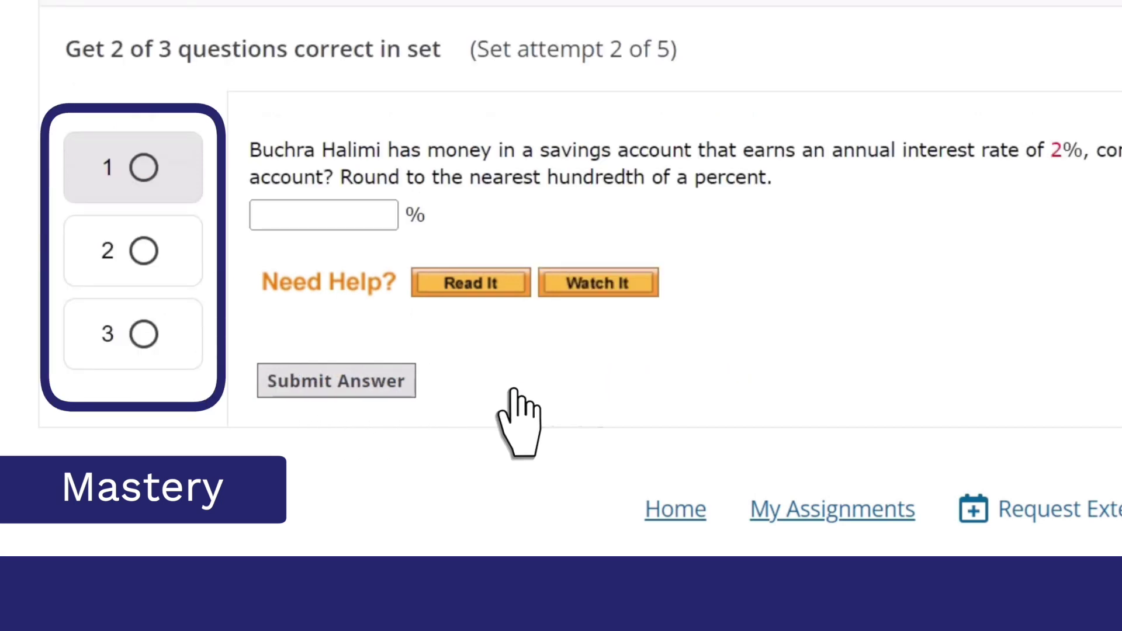